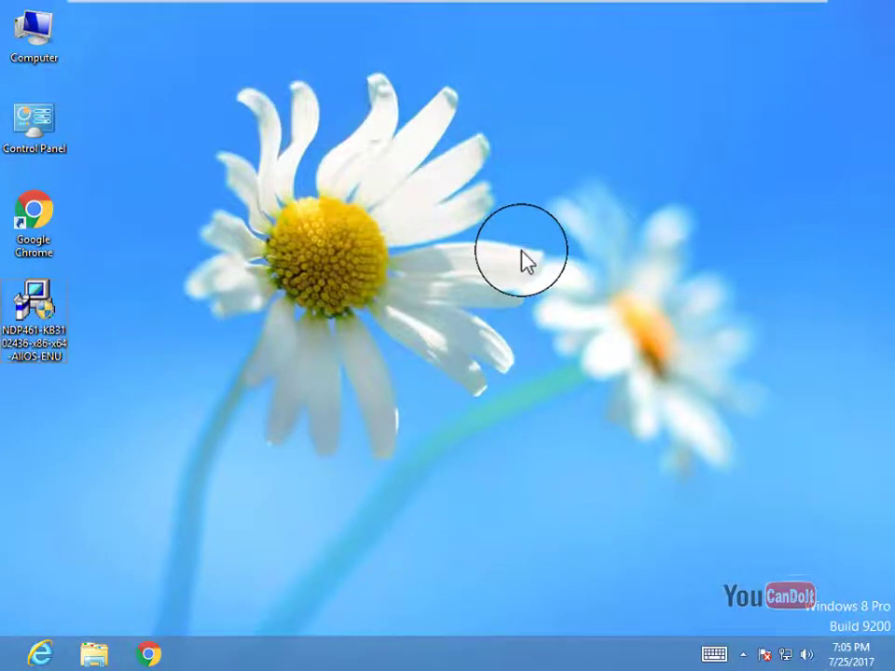
Run regedit to open Registry Editor and allow it to make changes to the computer.
key("super+r")
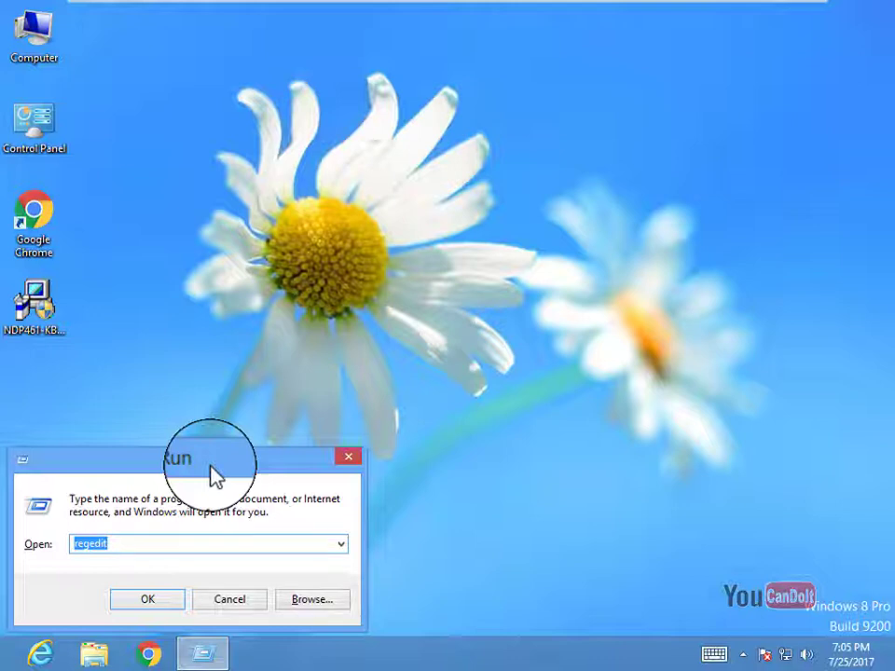
type("reged")
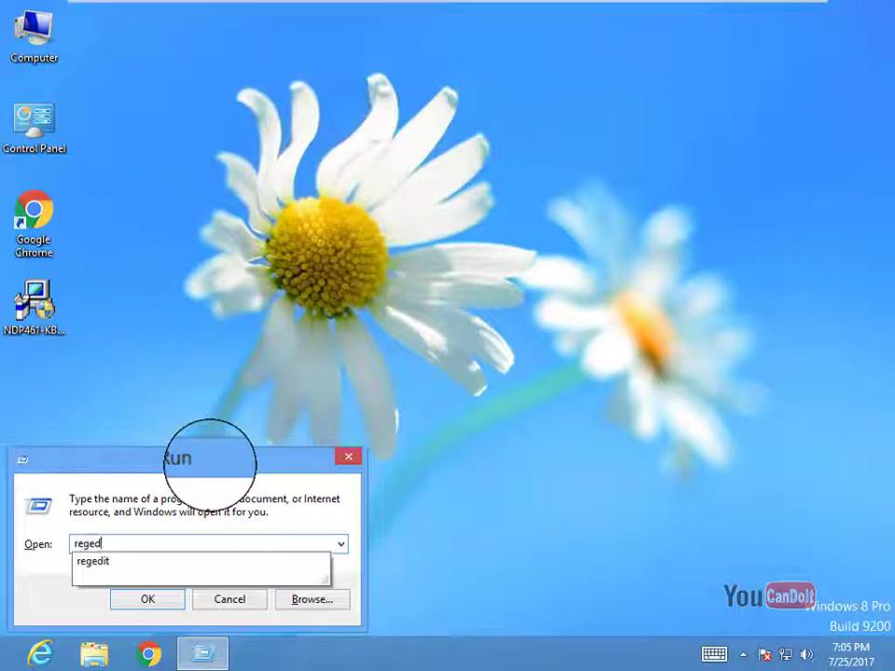
type("it")
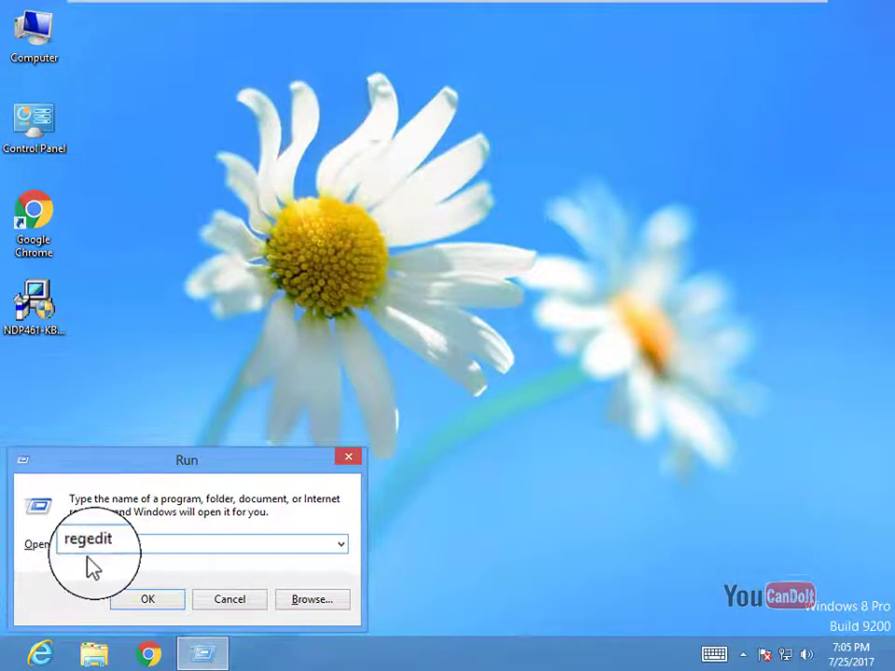
left_click(154, 603)
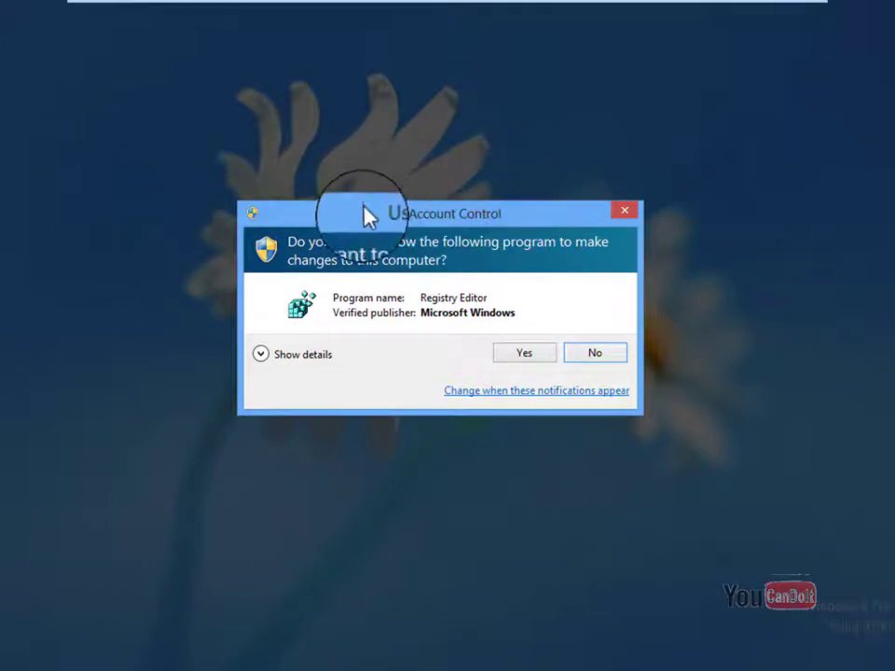
left_click(531, 362)
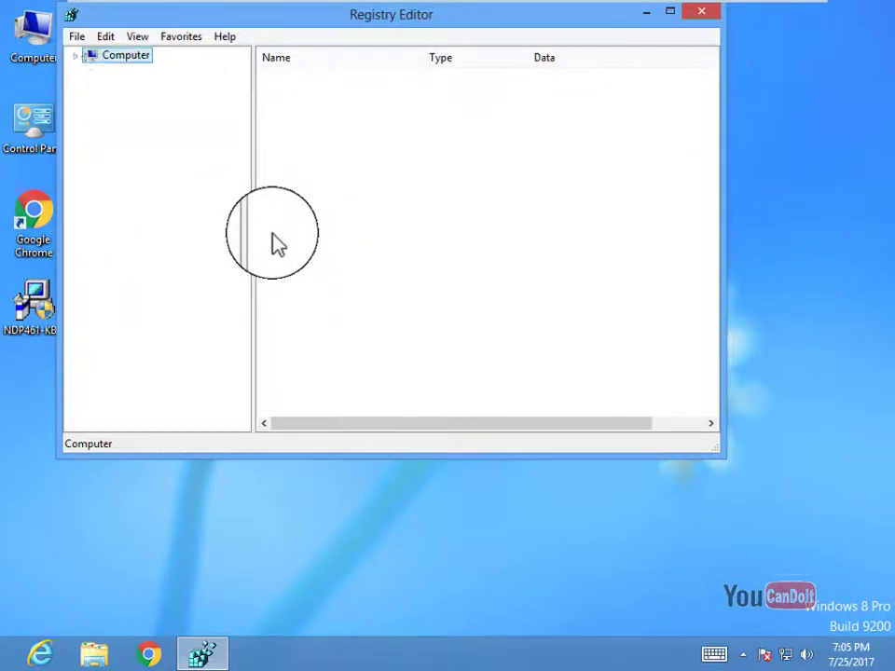
Expand the registry tree down to HKEY_LOCAL_MACHINE\SYSTEM\CurrentControlSet\Control.
key("Right")
key("Down")
key("Down")
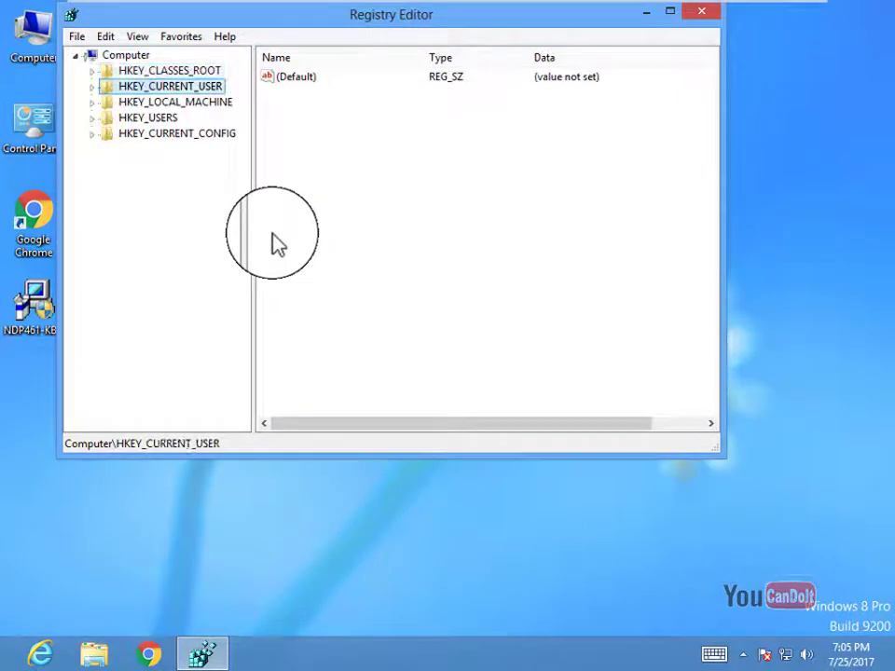
key("Down")
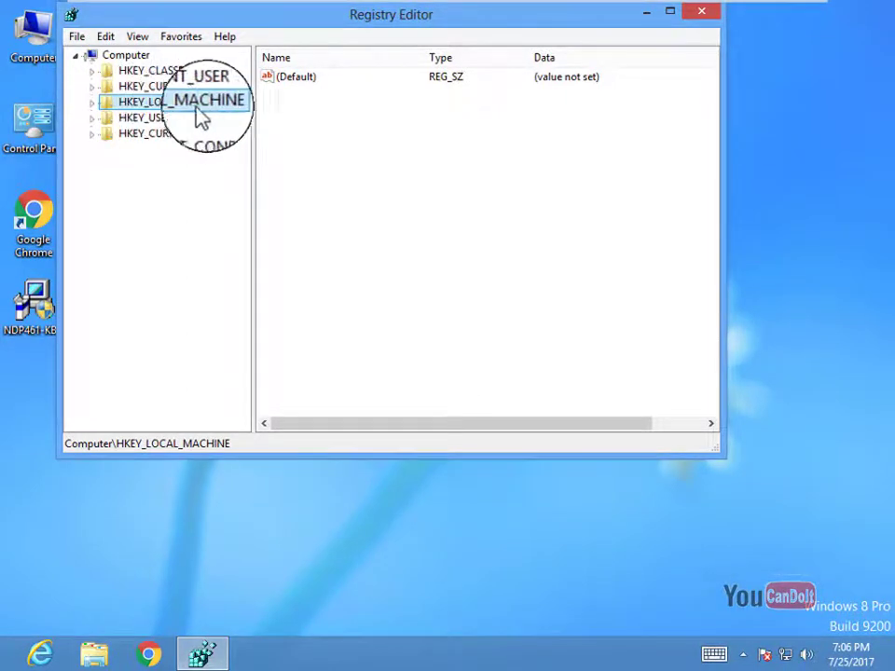
left_click(91, 101)
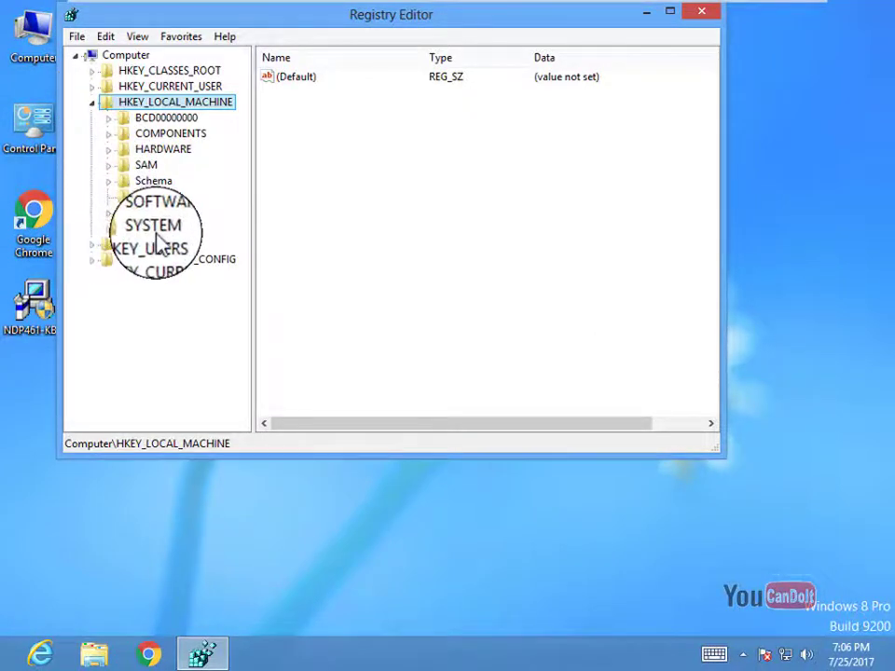
left_click(109, 228)
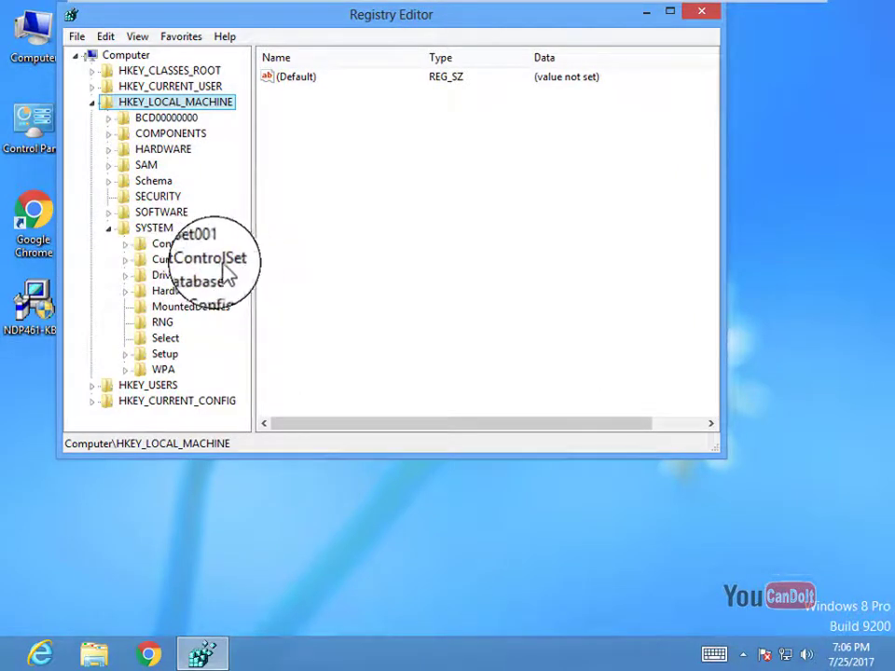
left_click(127, 262)
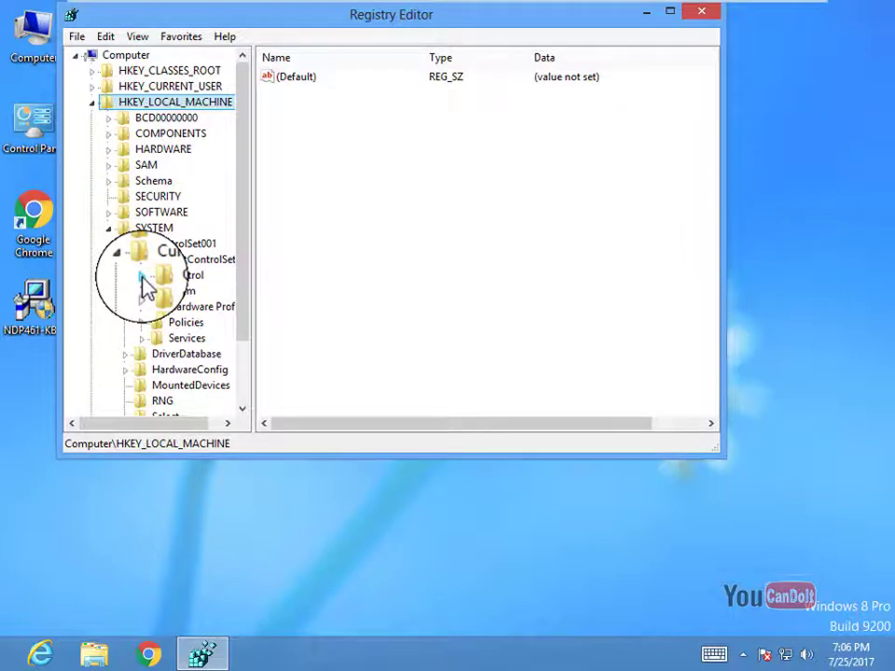
left_click(143, 278)
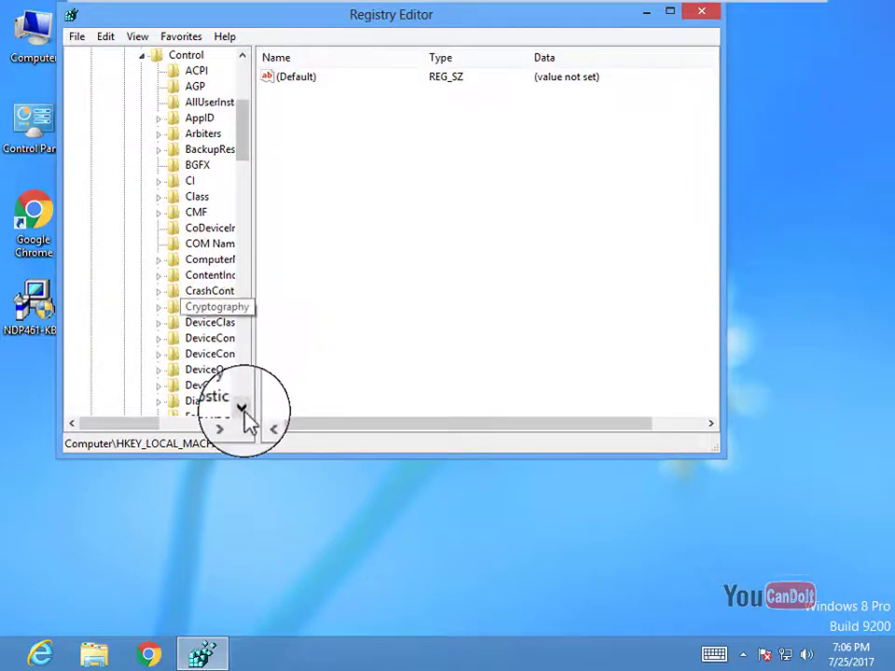
Find the Windows key under CurrentControlSet\Control and display its values.
left_click_drag(246, 408, 244, 410)
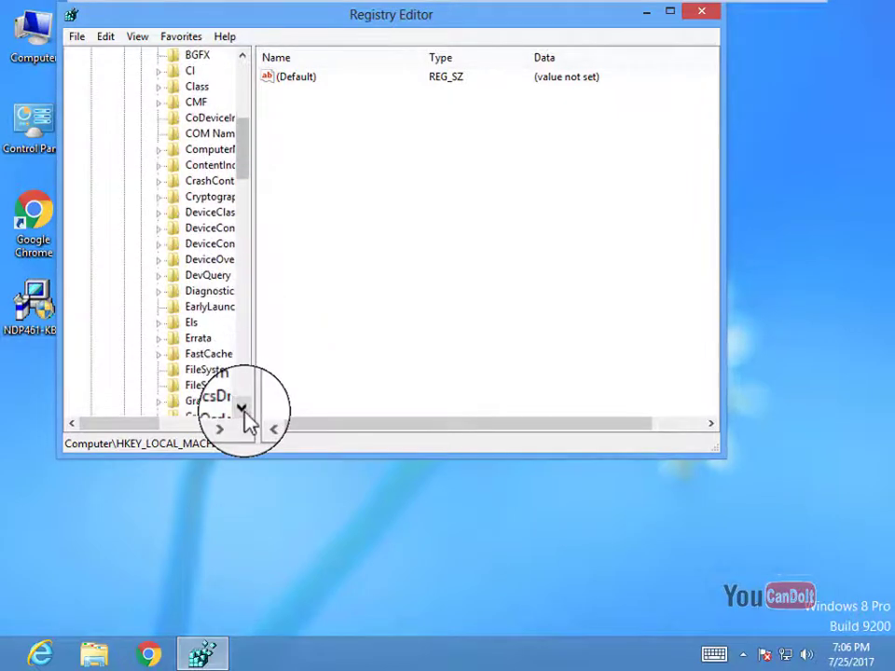
left_click(200, 371)
key("w")
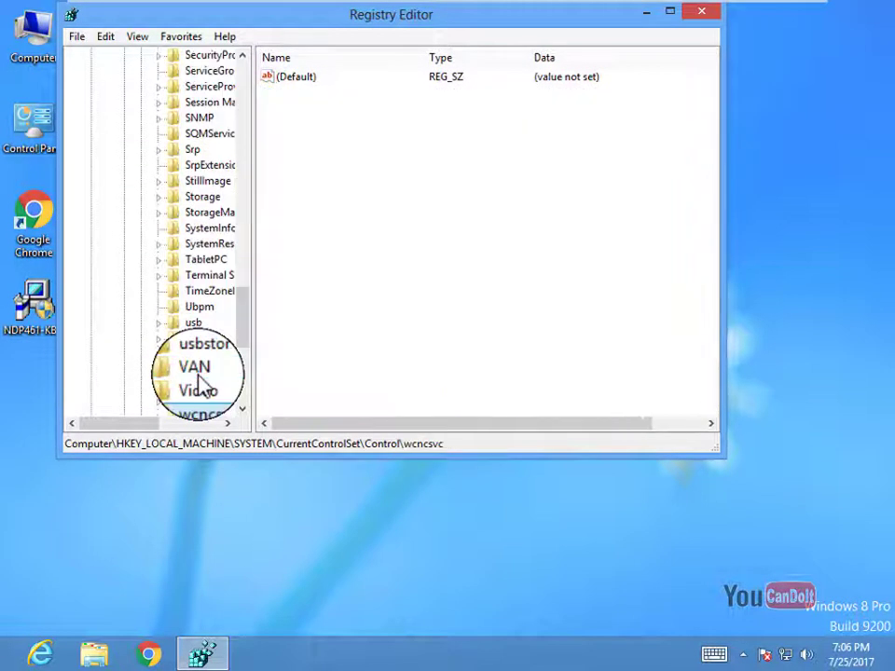
left_click(244, 409)
left_click(244, 411)
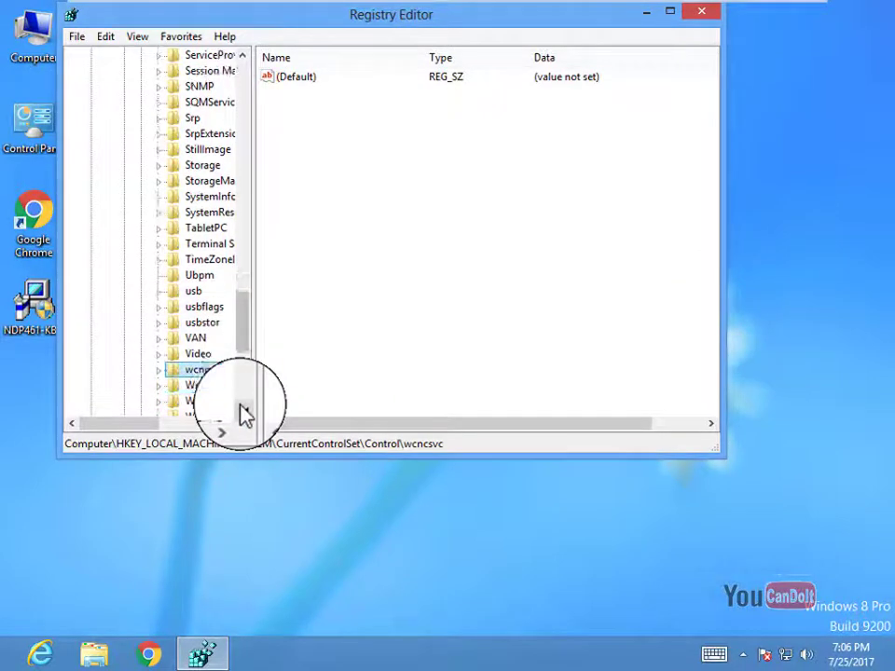
double_click(244, 411)
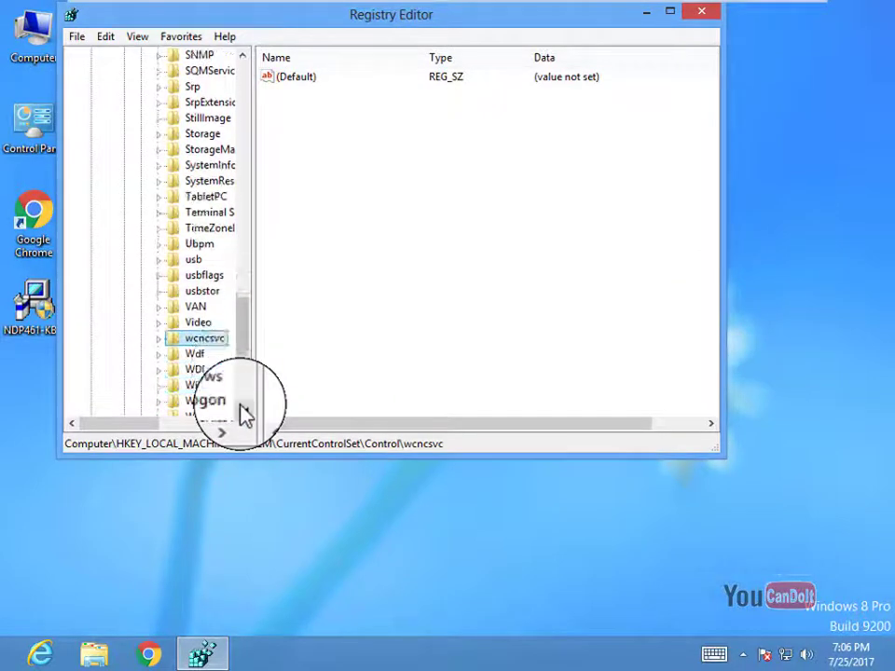
left_click(193, 395)
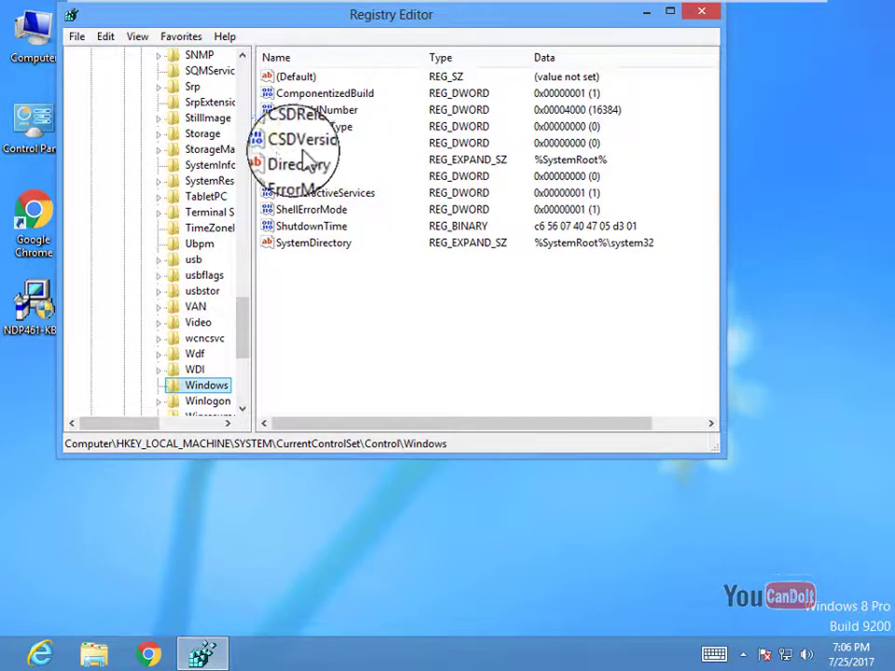
Set the CSDVersion DWORD of the Windows key to hexadecimal 400 and close Registry Editor.
double_click(284, 145)
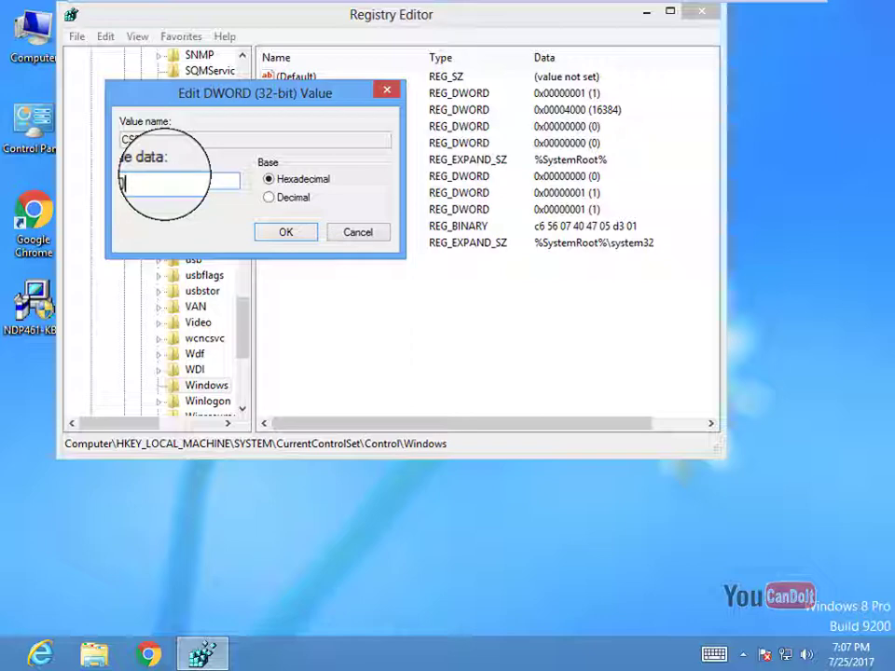
type("0")
key("BackSpace")
type("400")
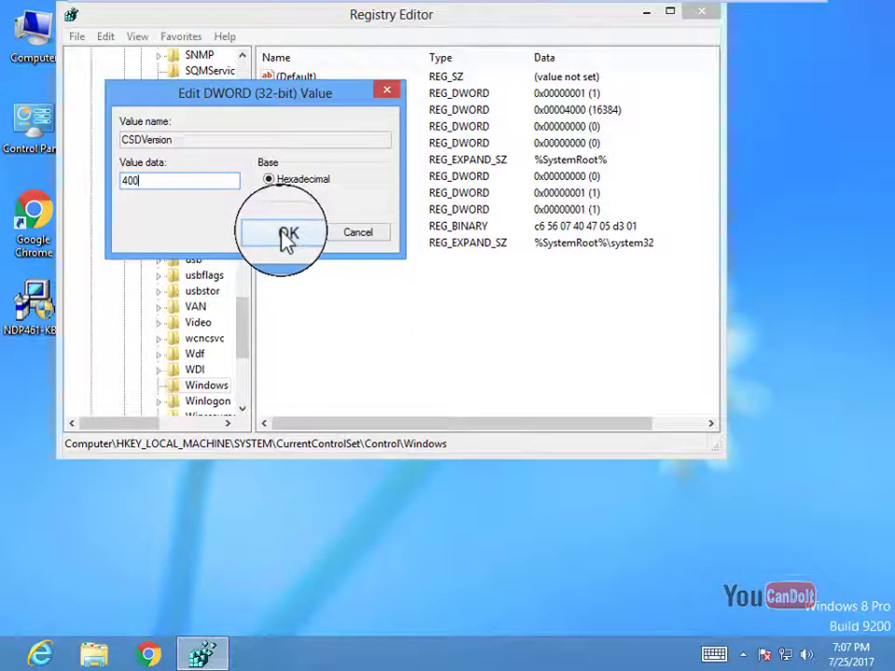
left_click(287, 235)
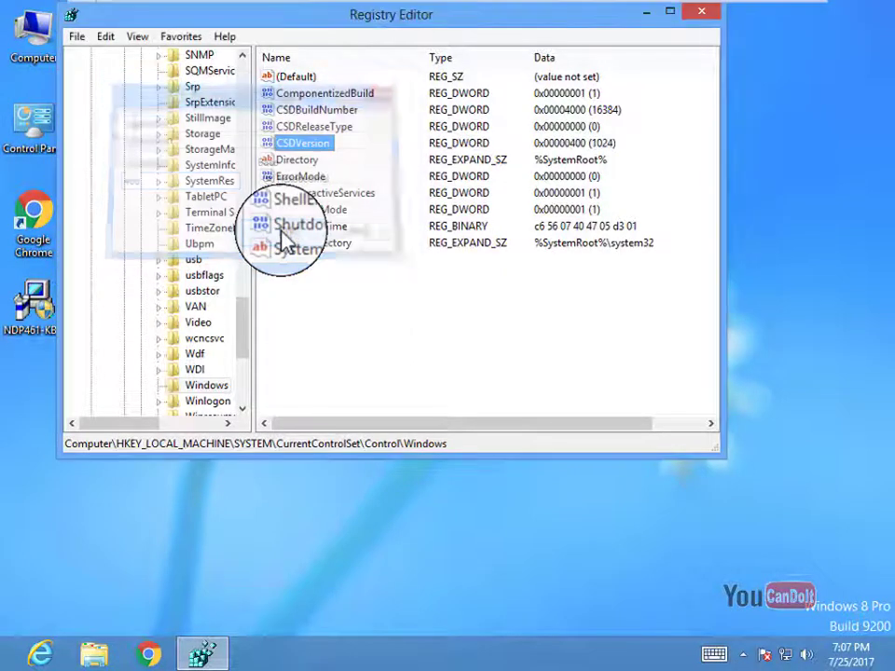
left_click(710, 15)
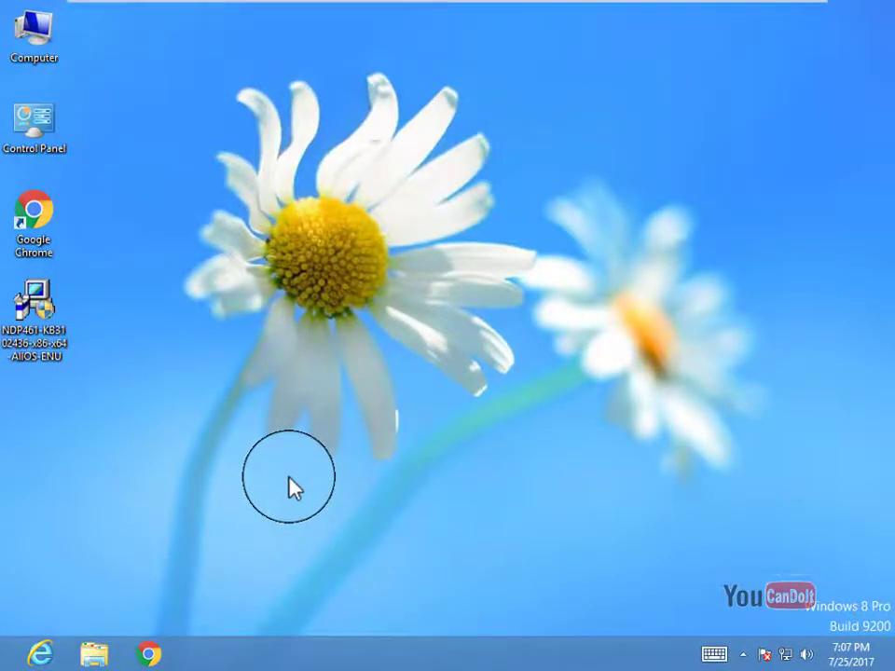
Dismiss the shutdown prompt and check the Windows edition details in the computer's system properties before restarting.
key("alt+F4")
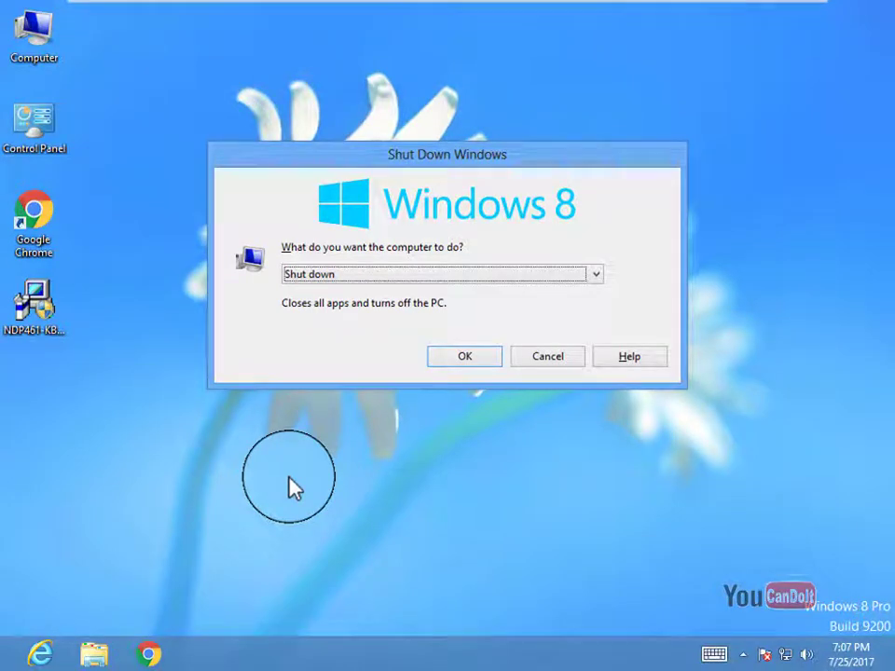
left_click(550, 363)
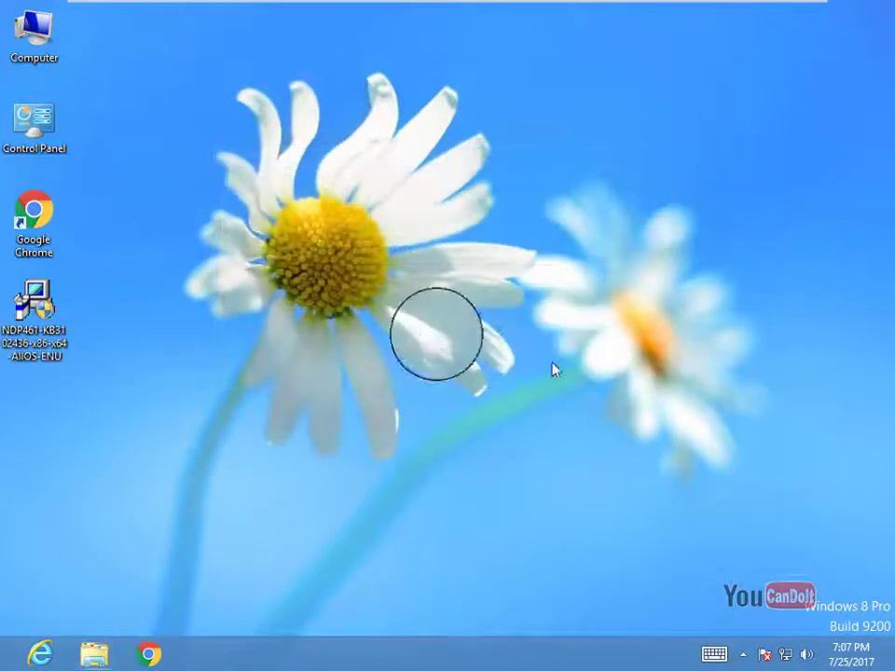
right_click(17, 42)
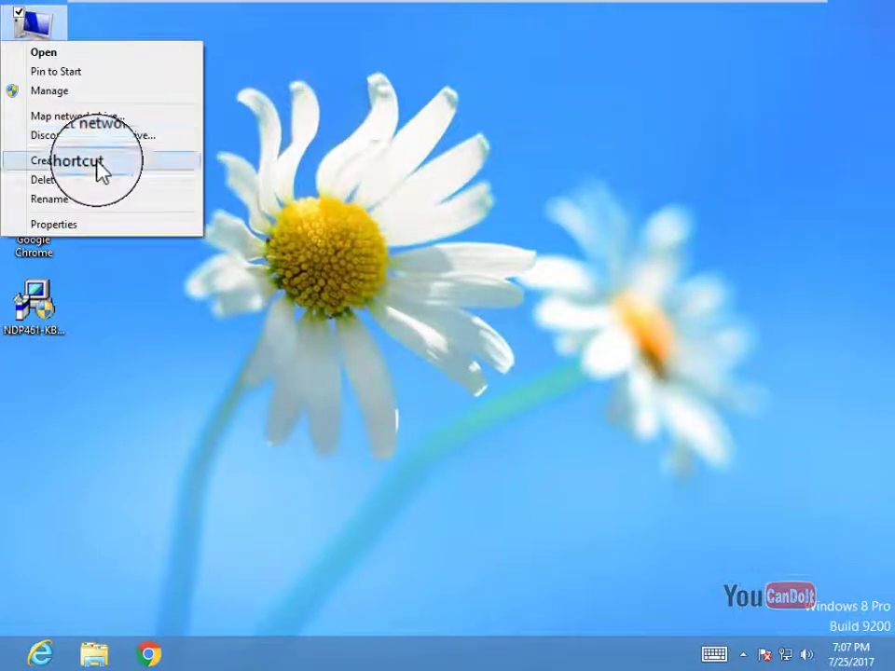
left_click(132, 224)
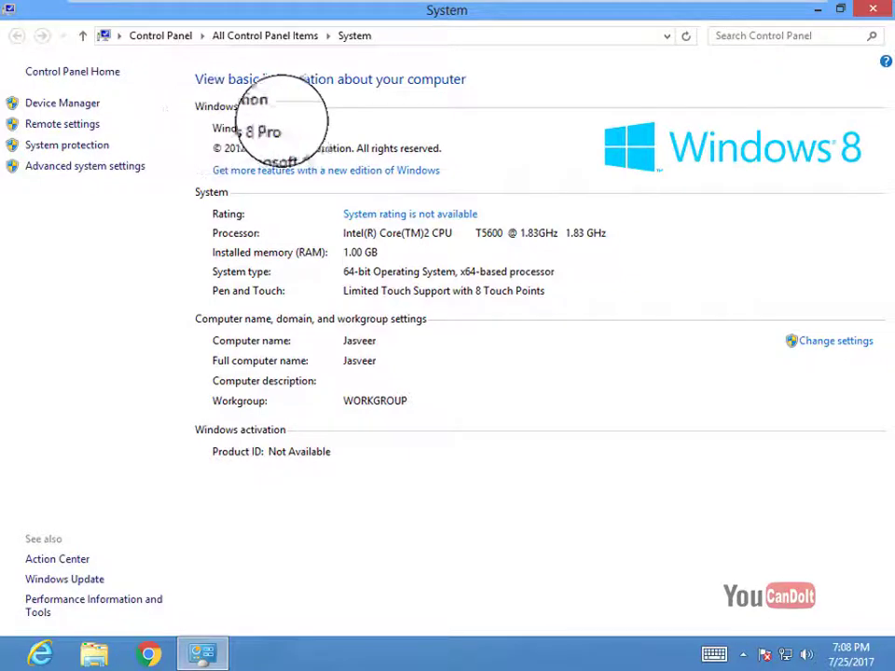
left_click(881, 26)
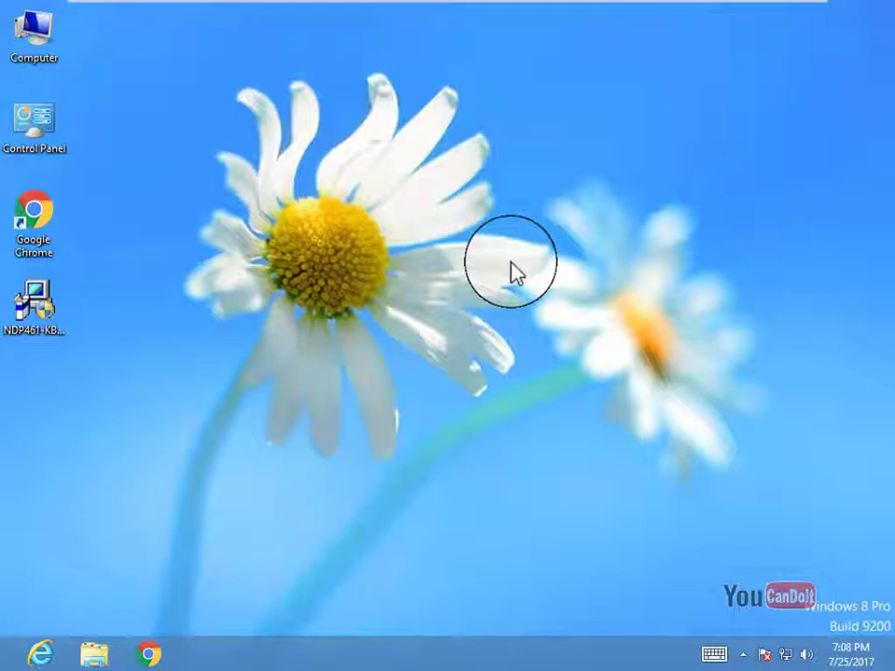
Restart the computer and go from the Start screen to the desktop.
key("alt+F4")
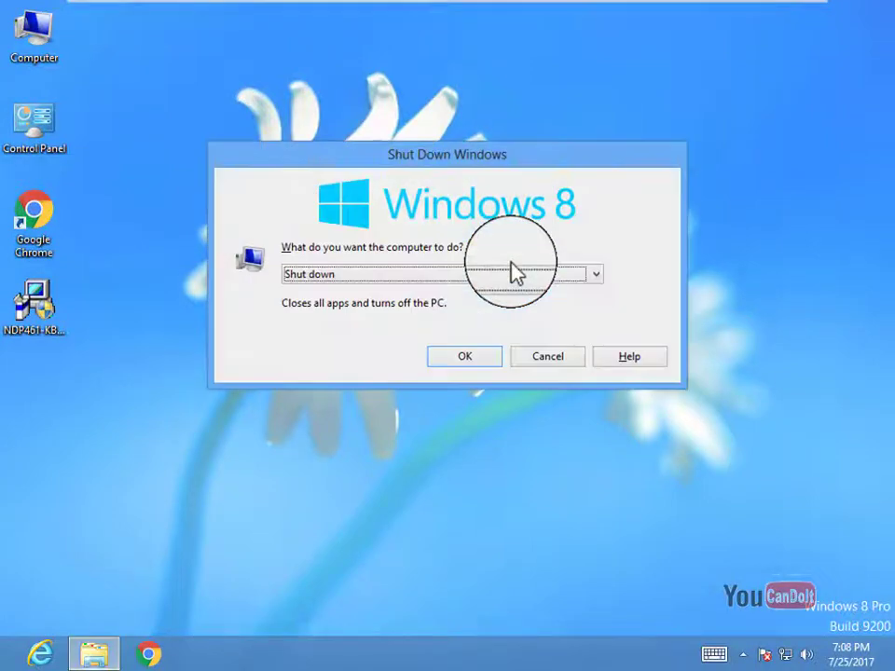
key("Down")
key("Return")
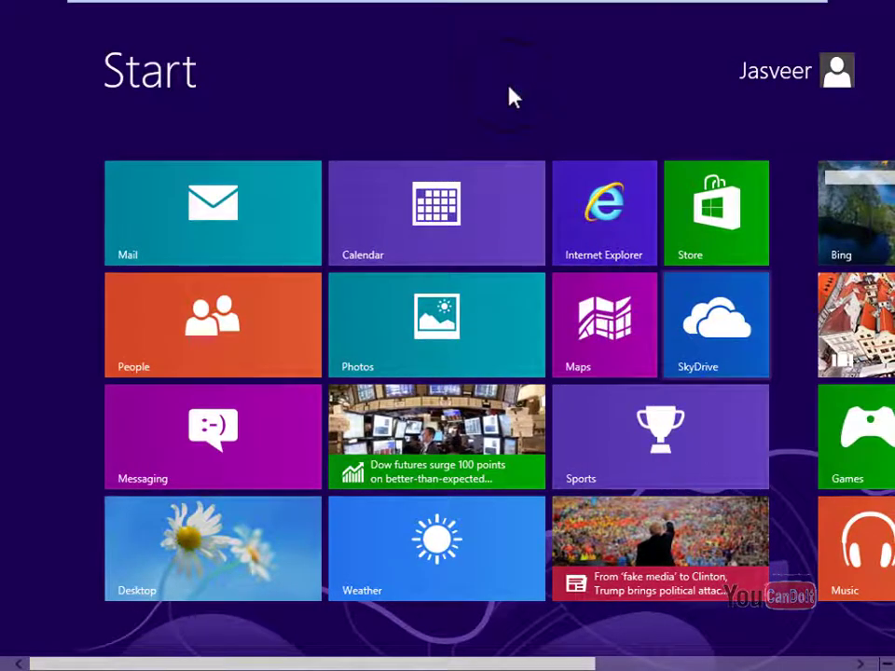
key("super")
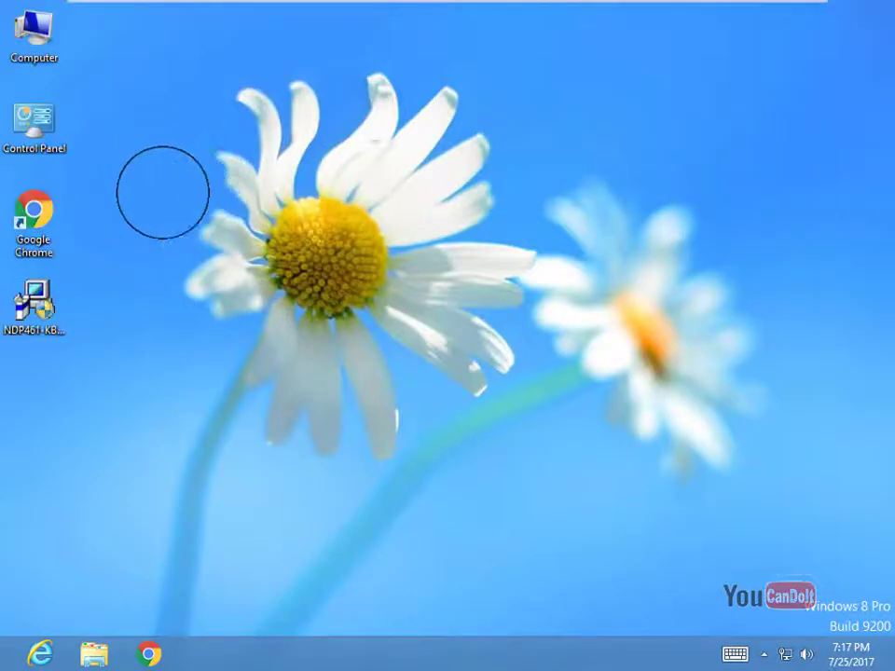
Check the service pack entry under the Windows edition in the computer's system properties, and close the window.
right_click(54, 41)
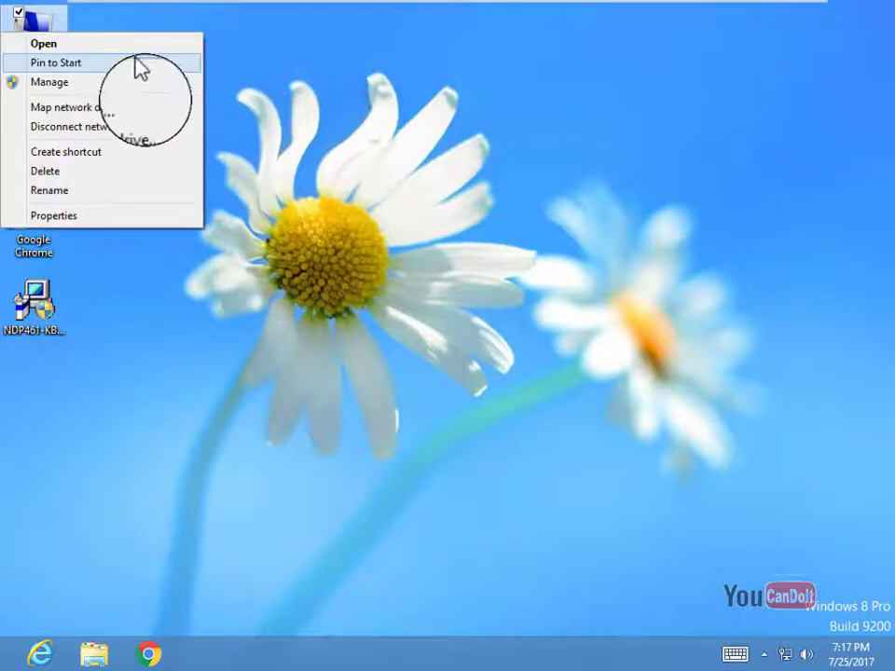
left_click(175, 217)
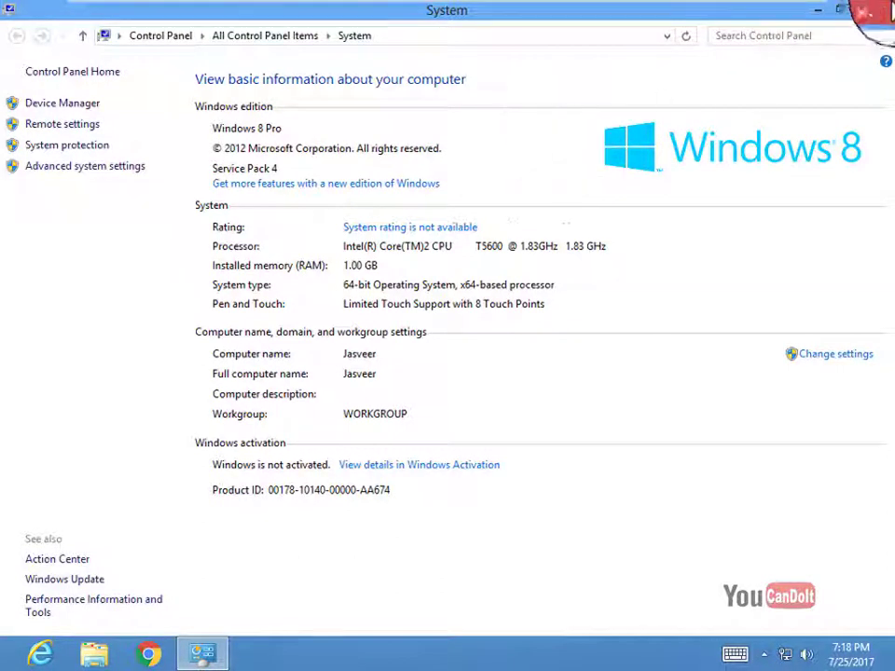
left_click(871, 11)
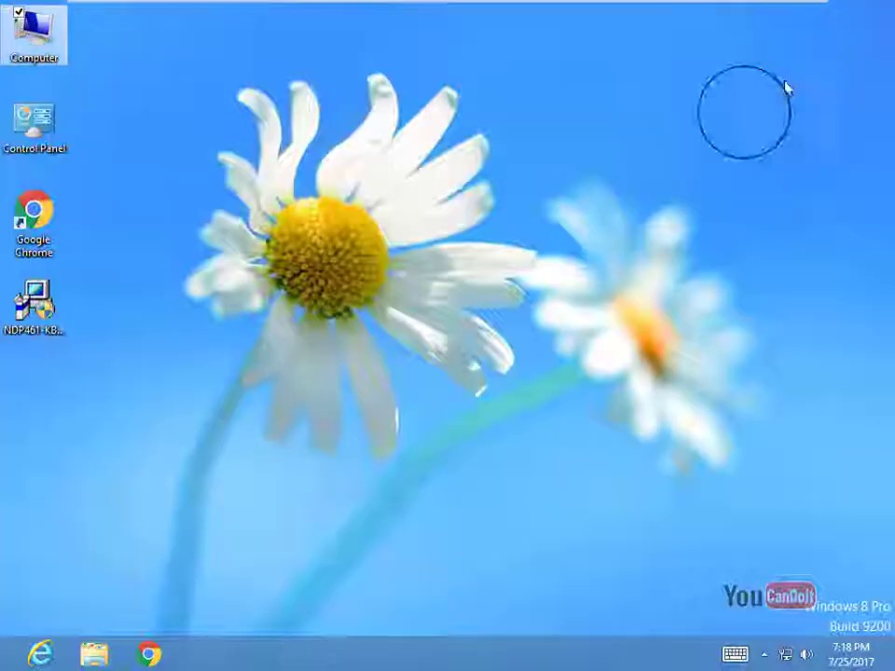